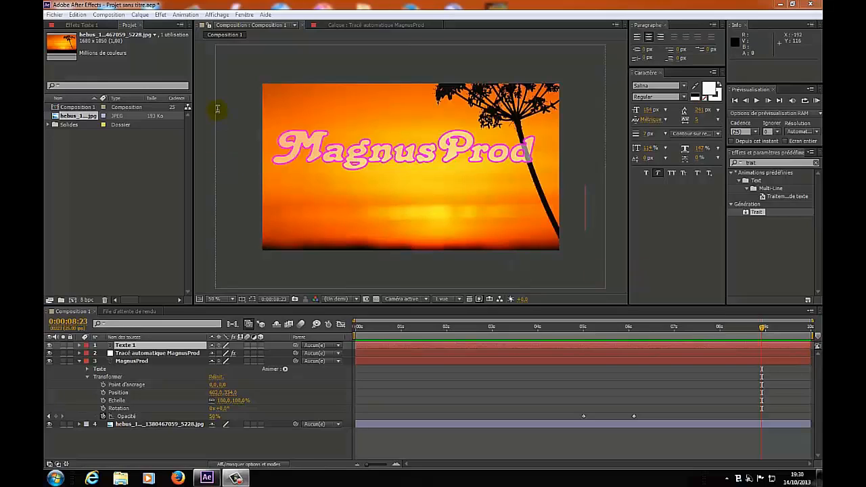
# Preview the finished MagnusProd title animation from the first frame.
pyautogui.click(735, 100)
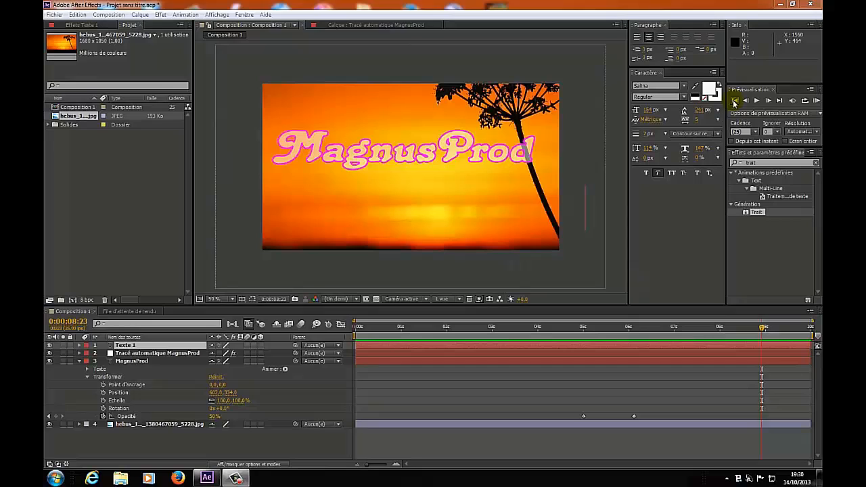
pyautogui.click(816, 101)
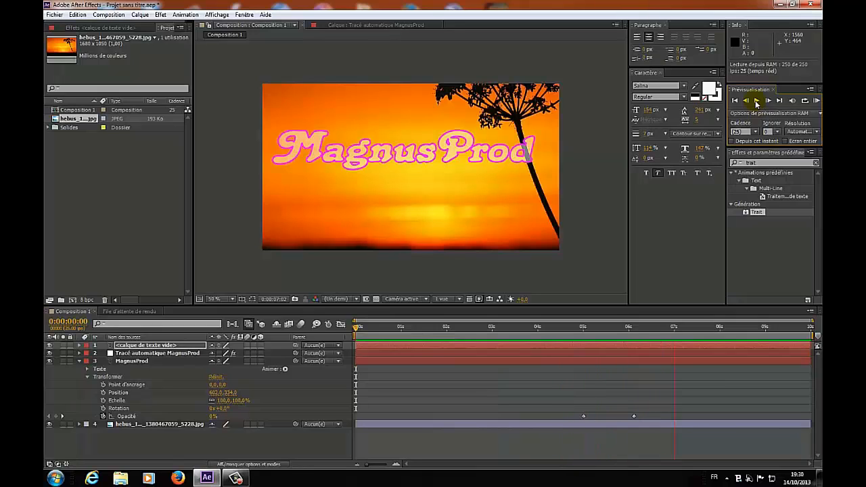
pyautogui.click(757, 102)
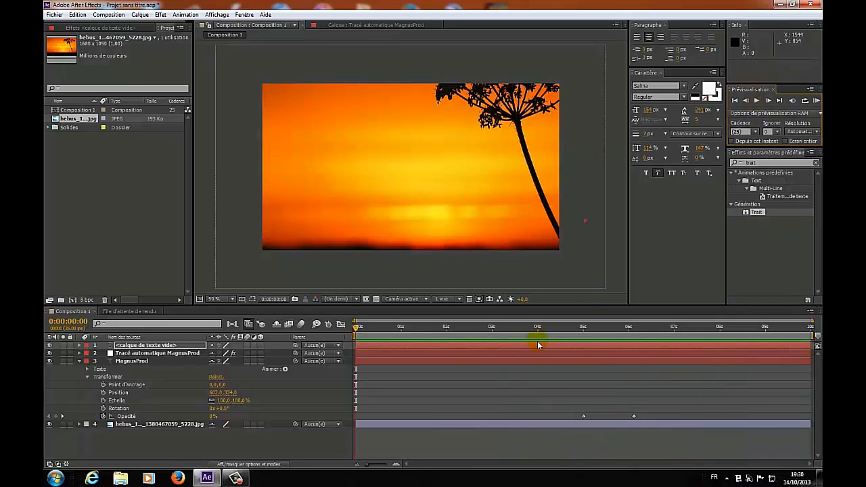
# Delete the composition, the JPEG image and the Solides folder from the project.
pyautogui.click(121, 140)
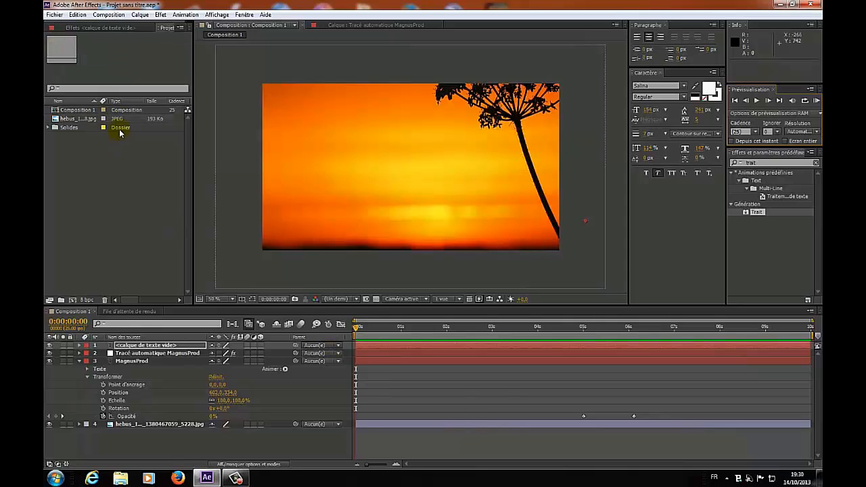
pyautogui.click(119, 111)
pyautogui.moveTo(115, 147); pyautogui.dragTo(62, 111)
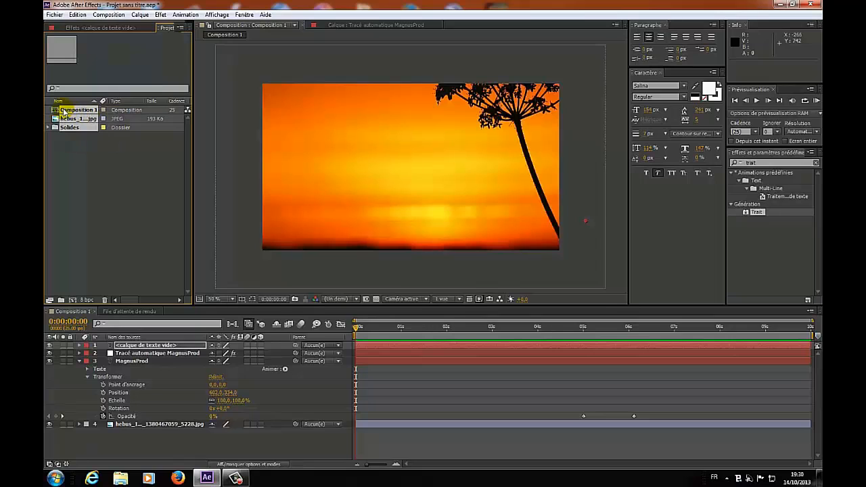
pyautogui.press('Delete')
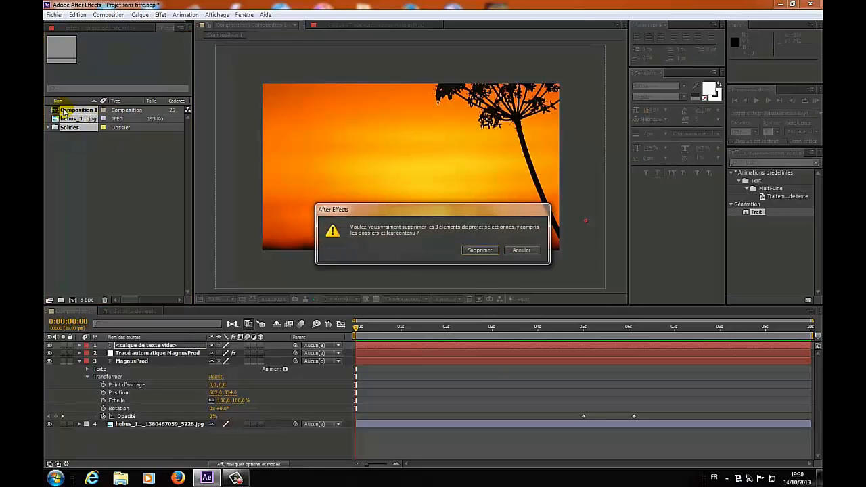
pyautogui.click(486, 250)
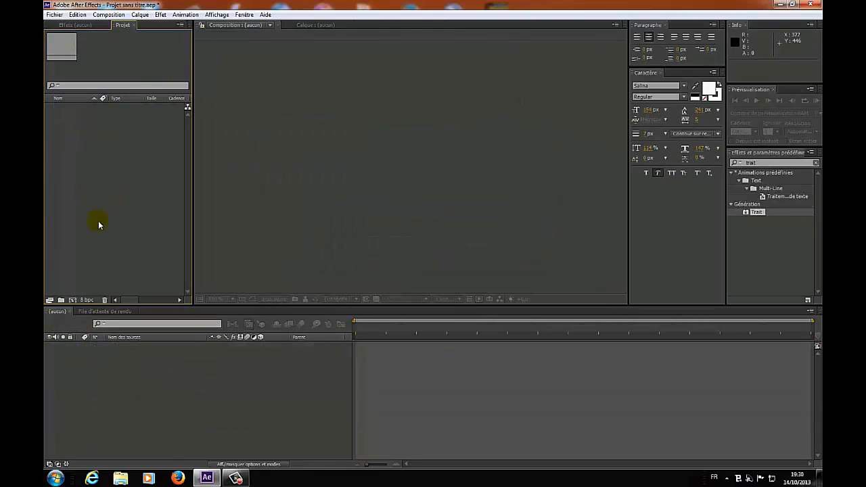
# Create a new composition with the HDV/HDTV 720 25 preset, 1280 x 720 px, 25 fps and 10 seconds long.
pyautogui.click(108, 14)
pyautogui.click(130, 26)
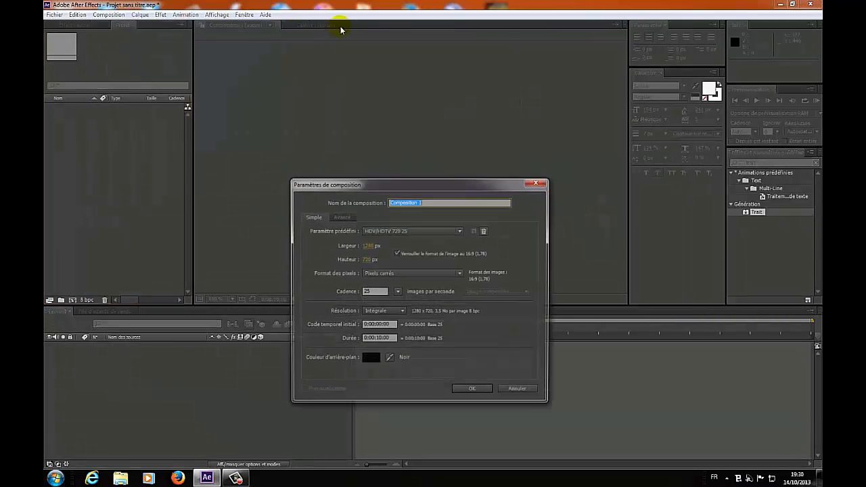
pyautogui.click(466, 391)
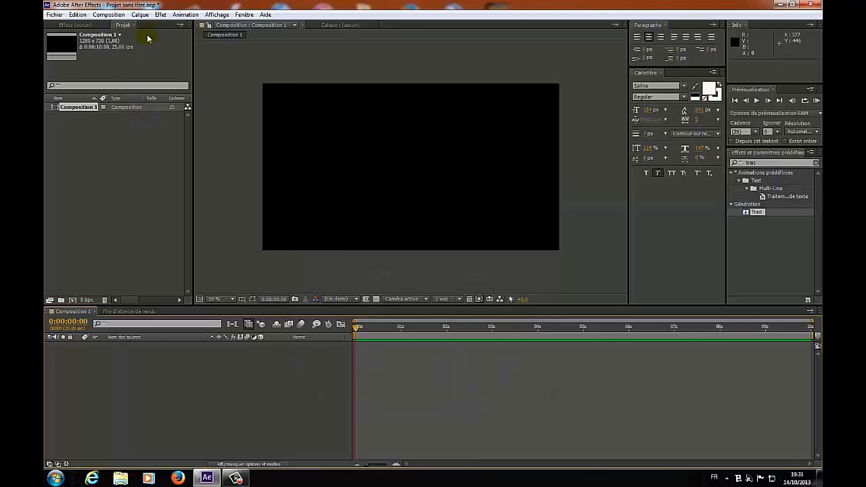
# Switch to the Animation workspace and close its Effets panel.
pyautogui.click(244, 14)
pyautogui.moveTo(429, 26)
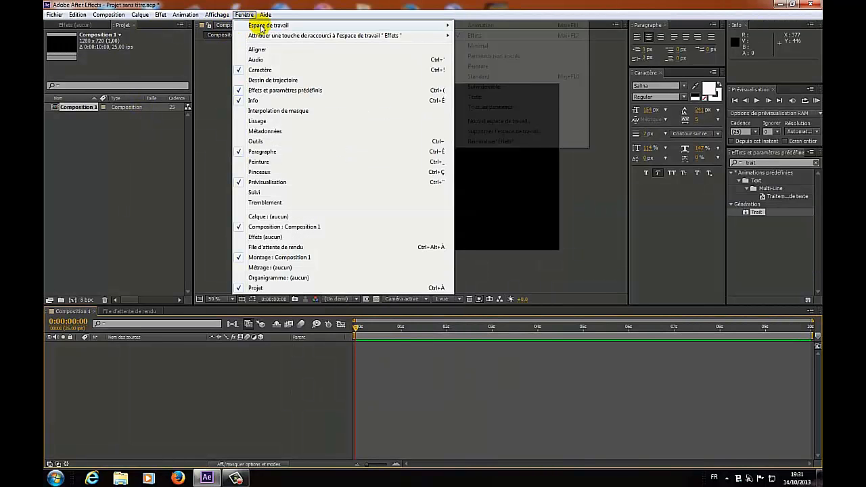
pyautogui.click(461, 27)
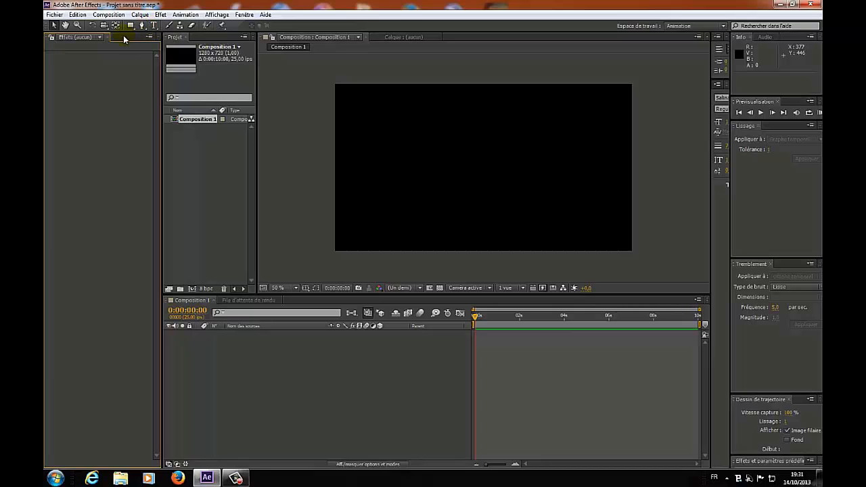
pyautogui.click(106, 38)
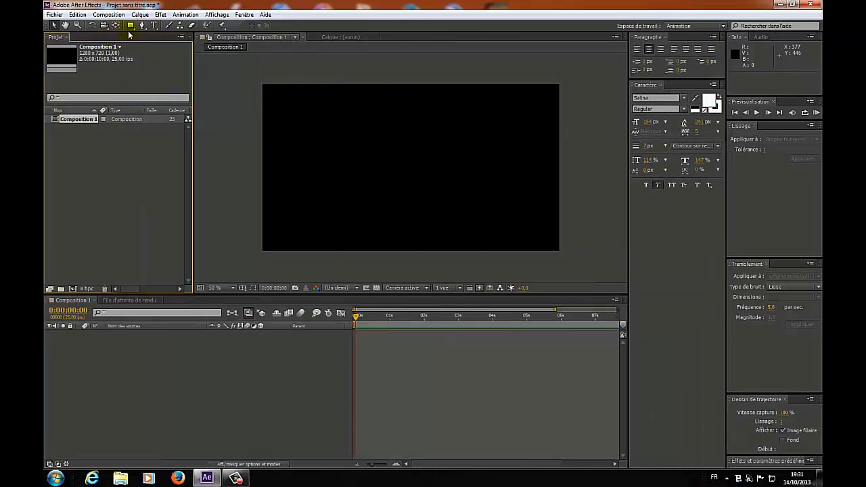
# Start a new text layer with the Text tool slightly above the centre of the frame.
pyautogui.click(153, 25)
pyautogui.click(409, 156)
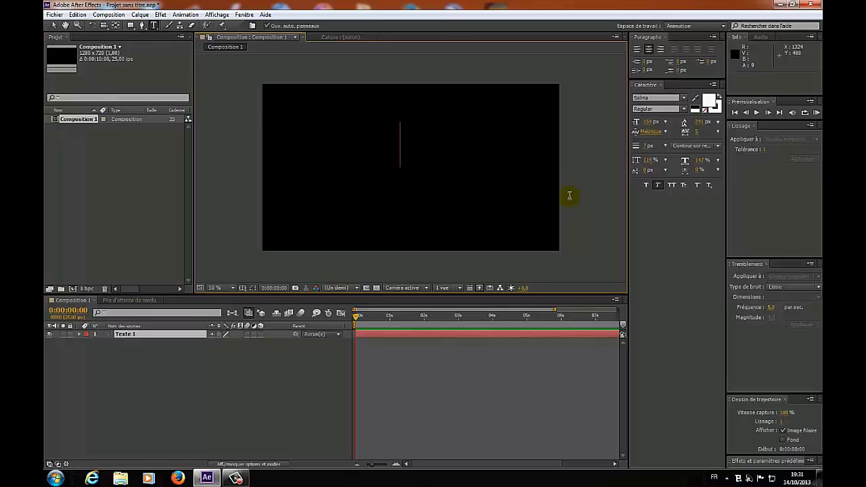
pyautogui.write('mag')
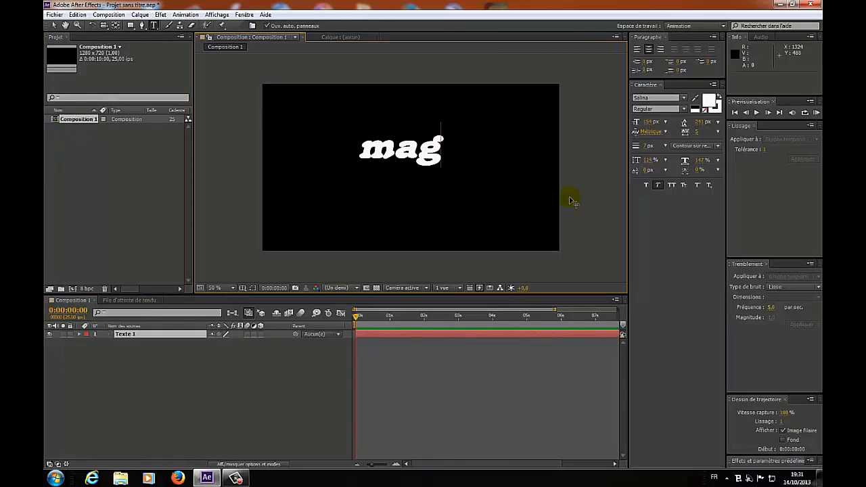
pyautogui.write('nus')
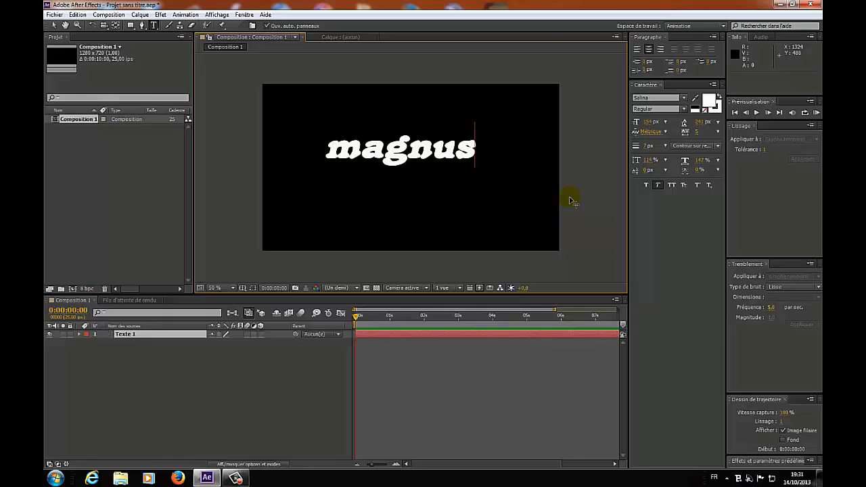
pyautogui.press('BackSpace')
pyautogui.press('BackSpace')
pyautogui.press('BackSpace')
pyautogui.press('BackSpace')
pyautogui.press('BackSpace')
pyautogui.press('BackSpace')
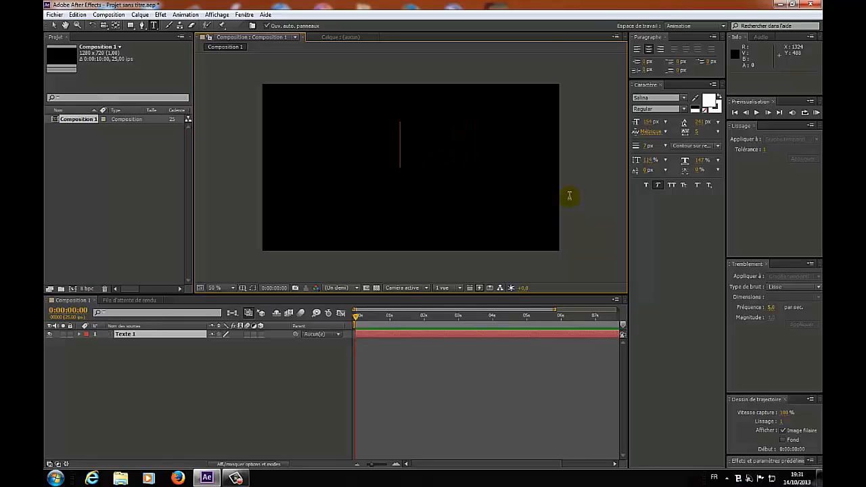
# Enter the text "MagnusProd" and move it to the middle of the frame, at about 630, 402.
pyautogui.write('Magnus')
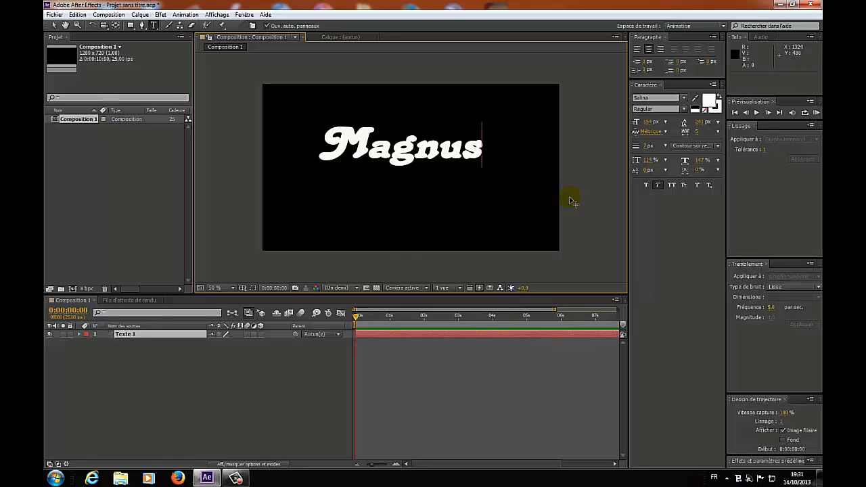
pyautogui.write('Prod')
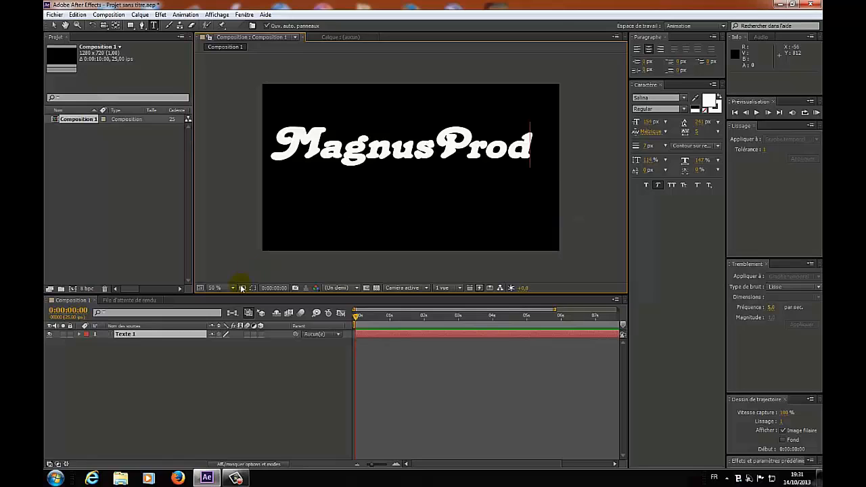
pyautogui.click(134, 334)
pyautogui.moveTo(410, 212); pyautogui.dragTo(420, 232)
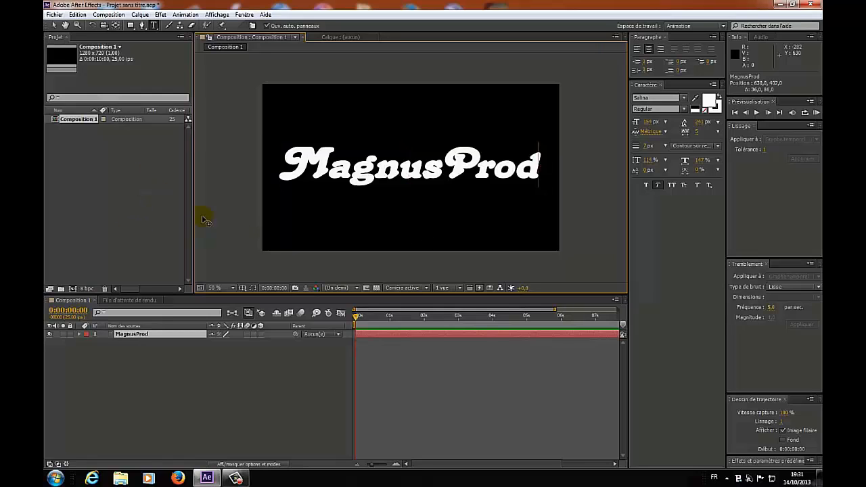
# Auto-trace the alpha channel of the MagnusProd text layer for the current frame, keeping the default settings.
pyautogui.click(140, 14)
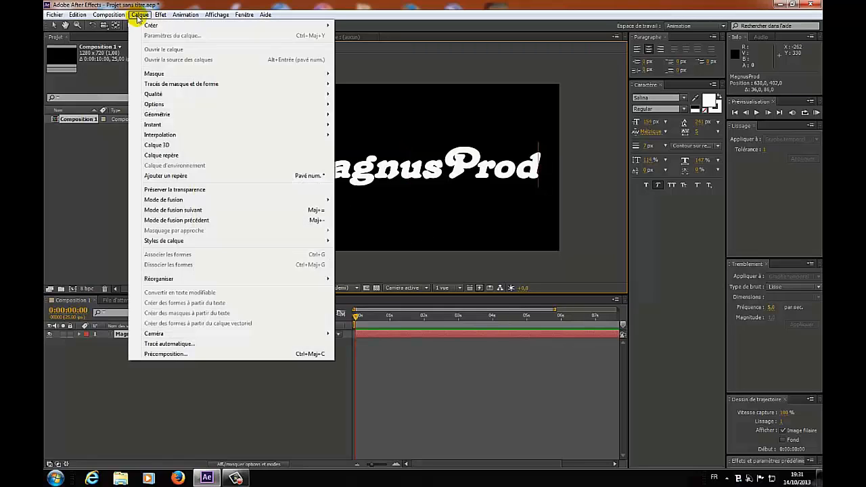
pyautogui.click(184, 343)
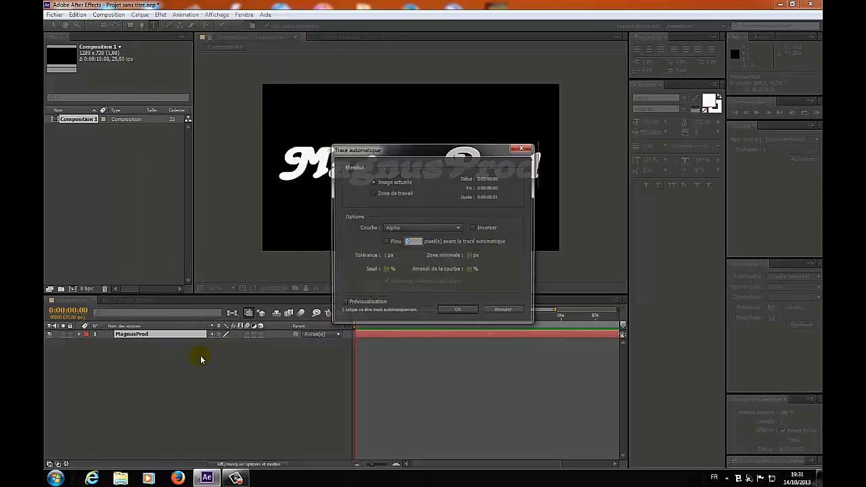
pyautogui.click(459, 310)
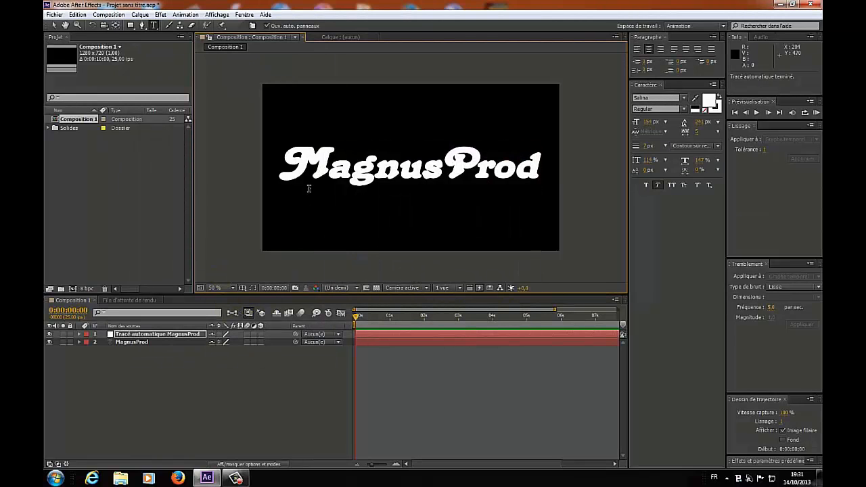
# Open the auto-traced layer on its own and examine the mask outlines around the letters up close.
pyautogui.doubleClick(172, 337)
pyautogui.scroll(1, 358, 188)
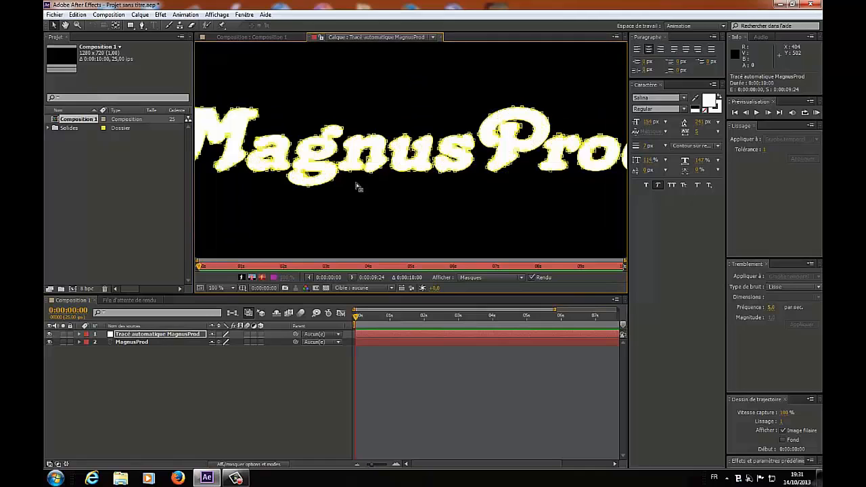
pyautogui.scroll(4, 359, 188)
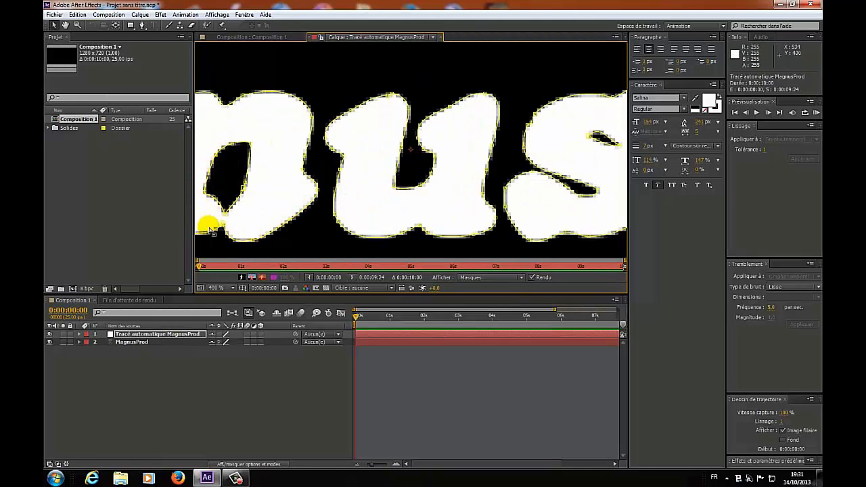
pyautogui.press('h')
pyautogui.moveTo(422, 244); pyautogui.dragTo(260, 228)
pyautogui.moveTo(491, 241); pyautogui.dragTo(322, 240)
pyautogui.moveTo(467, 237); pyautogui.dragTo(533, 243)
pyautogui.moveTo(342, 238); pyautogui.dragTo(490, 243)
pyautogui.moveTo(281, 249); pyautogui.dragTo(439, 242)
pyautogui.moveTo(236, 248); pyautogui.dragTo(512, 246)
pyautogui.moveTo(348, 245); pyautogui.dragTo(429, 217)
pyautogui.moveTo(213, 221); pyautogui.dragTo(378, 225)
pyautogui.moveTo(250, 230); pyautogui.dragTo(231, 243)
pyautogui.press('v')
pyautogui.press('h')
pyautogui.scroll(1, 318, 231)
pyautogui.scroll(-3, 318, 230)
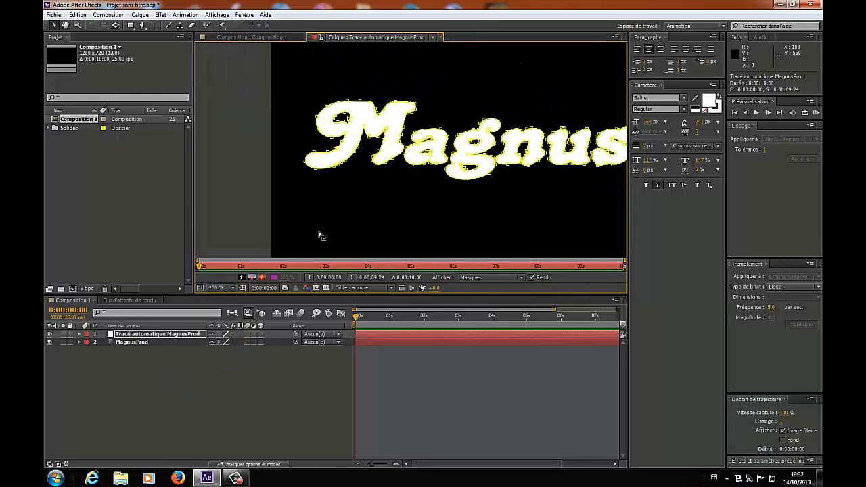
pyautogui.moveTo(449, 229); pyautogui.dragTo(310, 237)
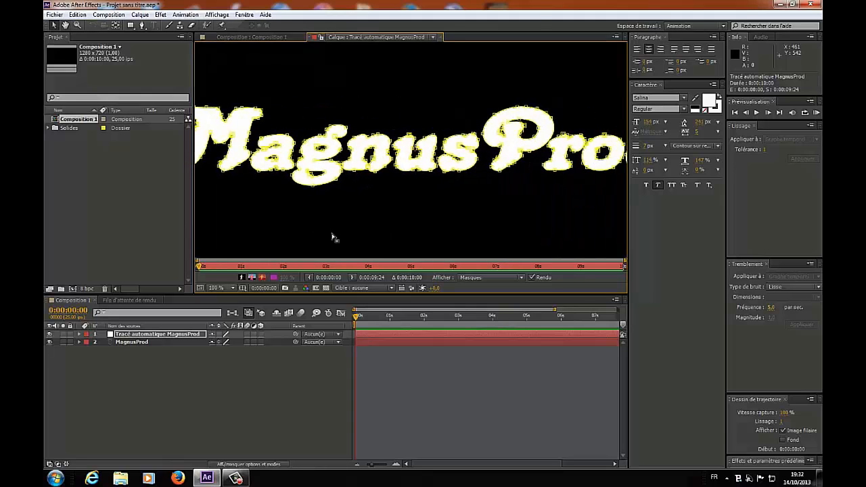
pyautogui.scroll(-1, 332, 237)
pyautogui.press('space')
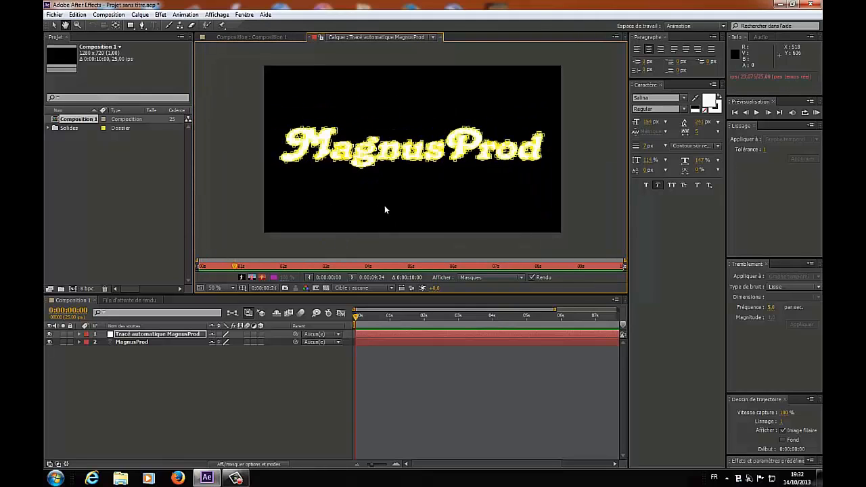
pyautogui.scroll(2, 386, 206)
pyautogui.scroll(-2, 386, 206)
pyautogui.scroll(1, 386, 206)
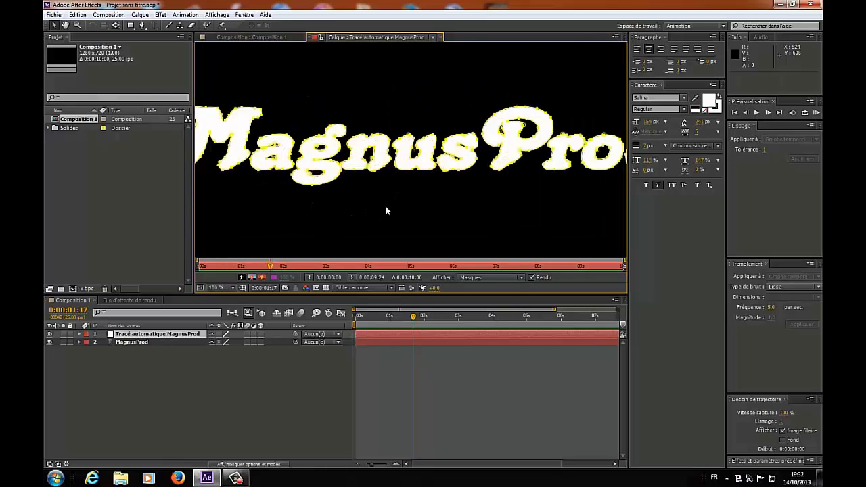
pyautogui.scroll(-1, 386, 210)
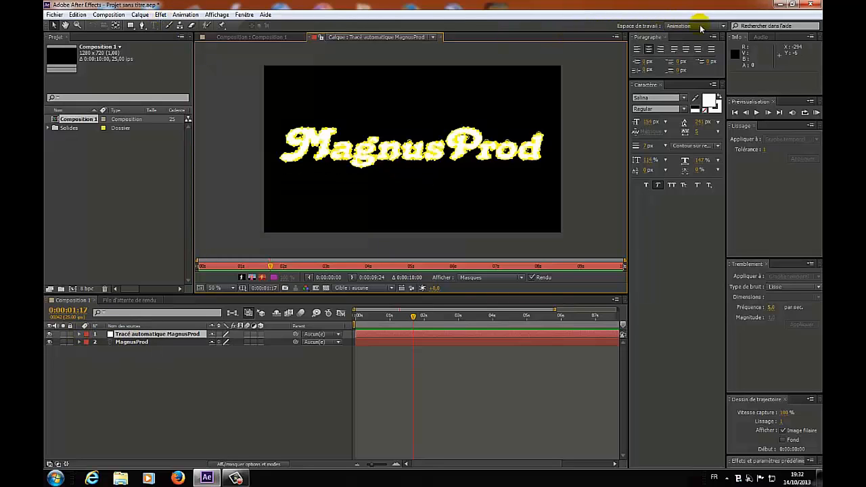
# Switch to the Effets workspace and apply the Trait effect to the auto-traced MagnusProd layer.
pyautogui.click(723, 27)
pyautogui.click(686, 47)
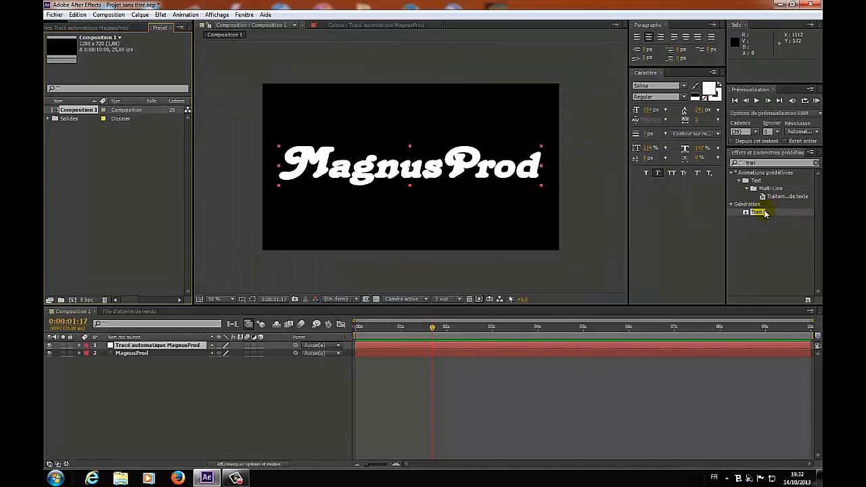
pyautogui.click(722, 163)
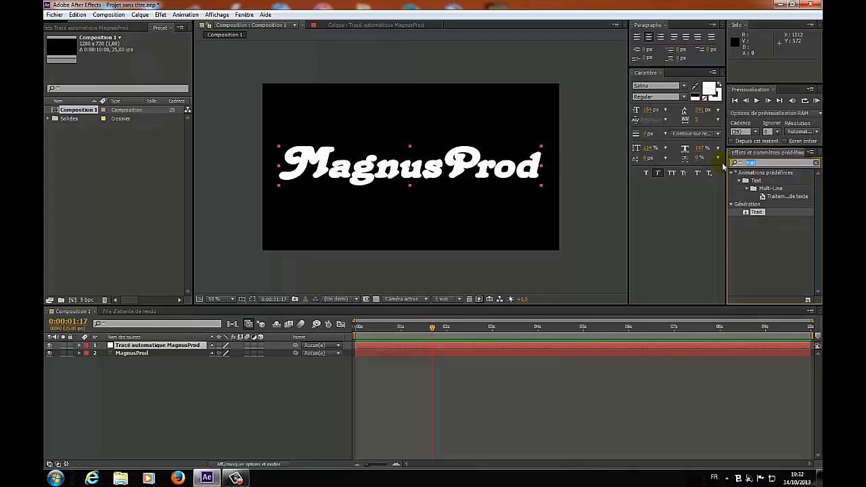
pyautogui.write('tra')
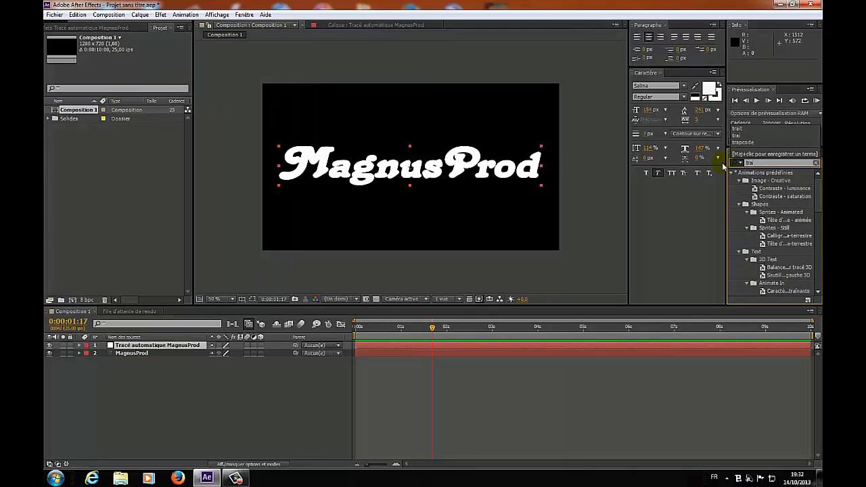
pyautogui.write('it')
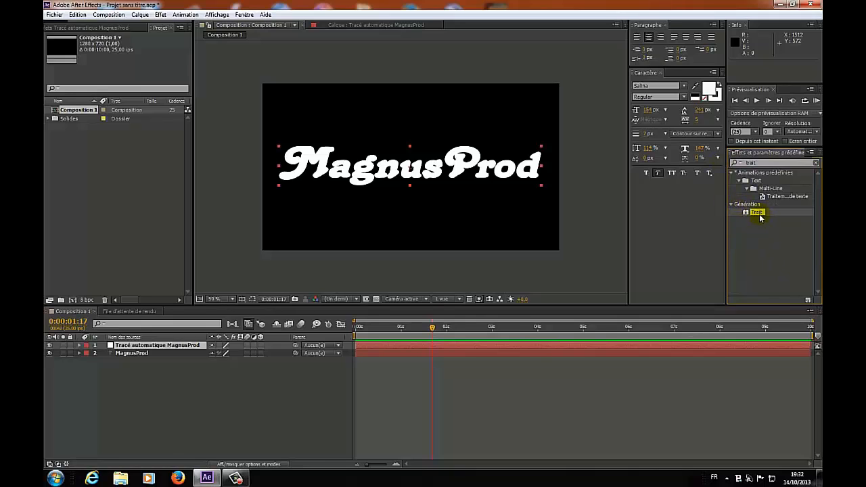
pyautogui.moveTo(757, 215); pyautogui.dragTo(433, 174)
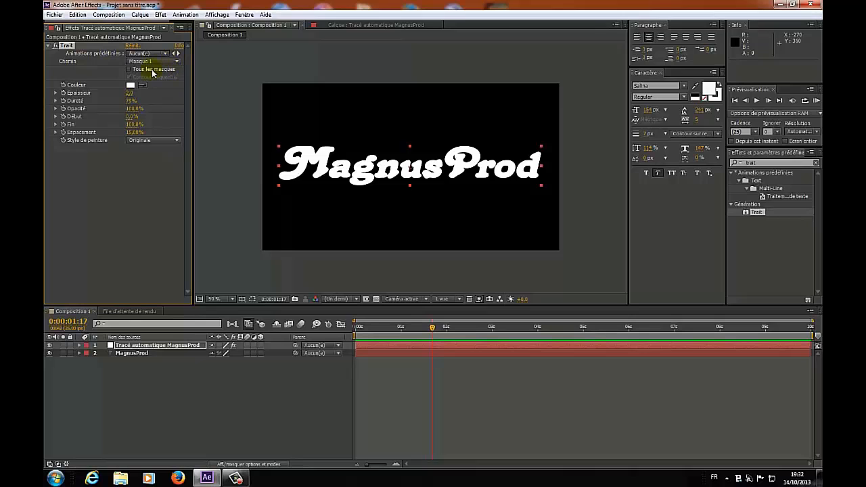
# Make the Trait effect stroke all masks of the auto-traced layer and set its paint style to Transparent.
pyautogui.doubleClick(136, 346)
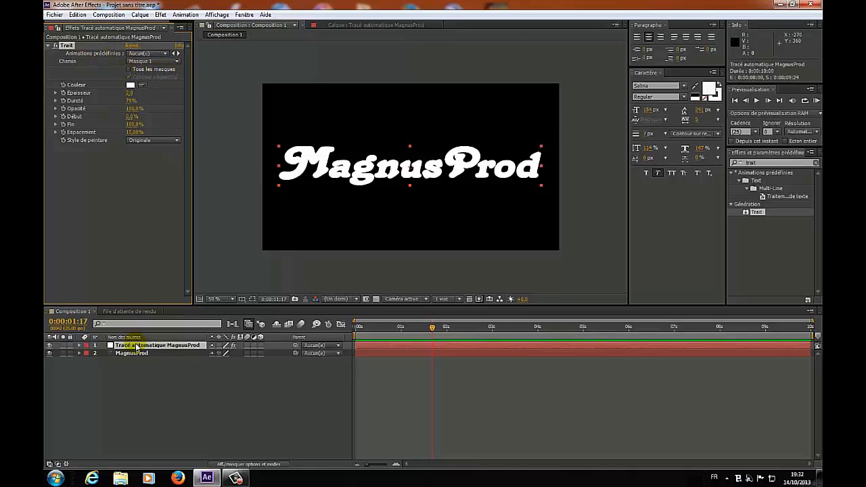
pyautogui.click(78, 347)
pyautogui.click(86, 354)
pyautogui.scroll(-5, 133, 358)
pyautogui.scroll(3, 134, 427)
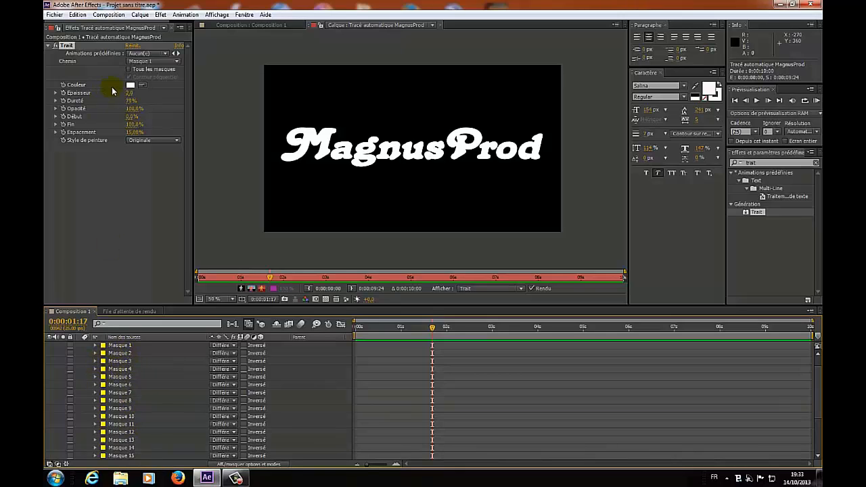
pyautogui.click(128, 69)
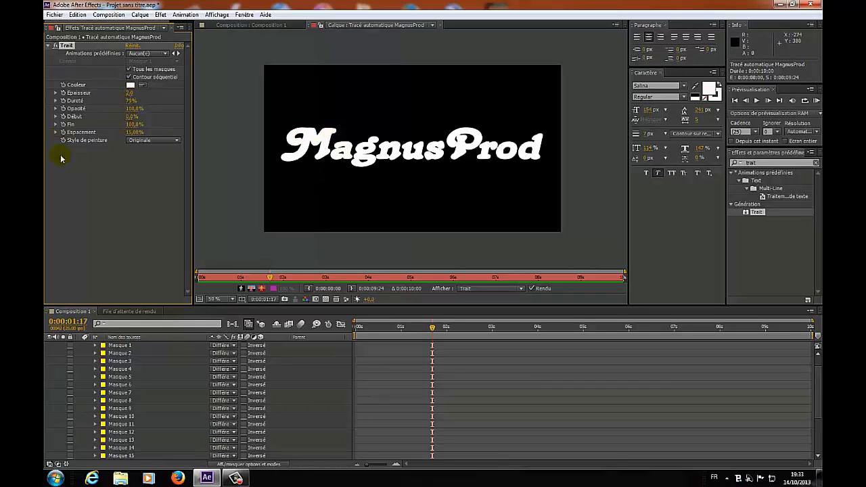
pyautogui.click(177, 143)
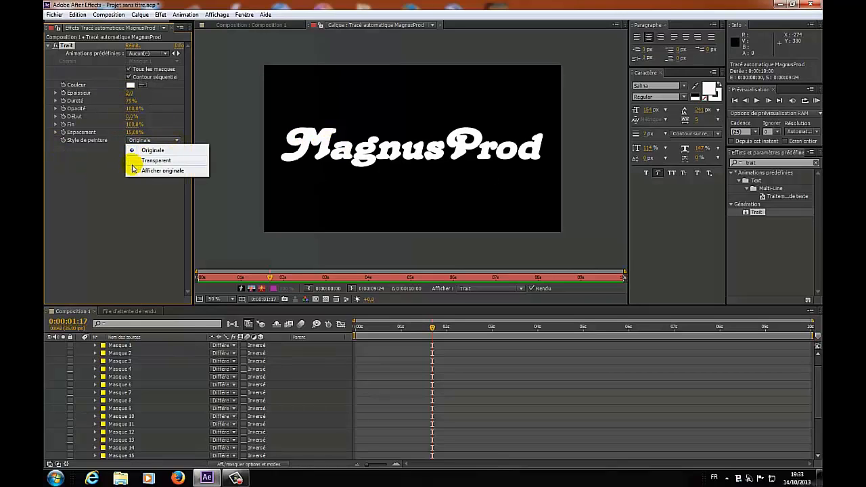
pyautogui.click(133, 164)
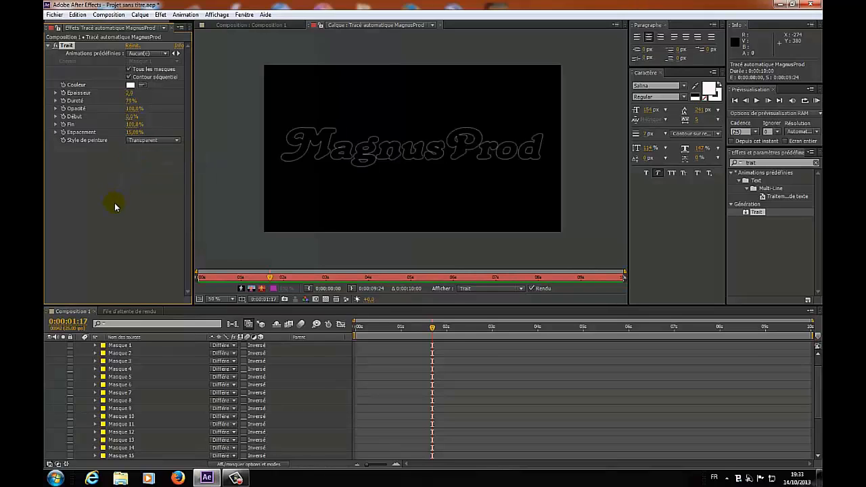
# Return the current time to 0:00:00:00 and expand the Trait effect's parameters under the auto-traced layer.
pyautogui.moveTo(433, 328); pyautogui.dragTo(353, 332)
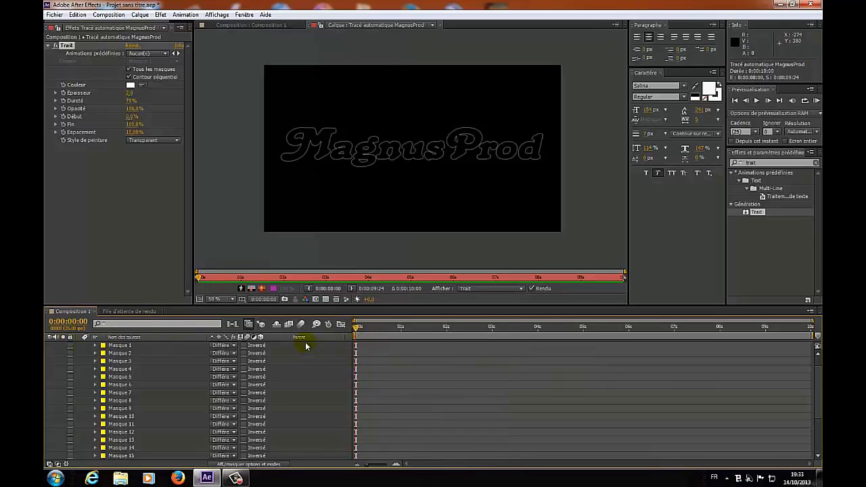
pyautogui.scroll(-3, 79, 355)
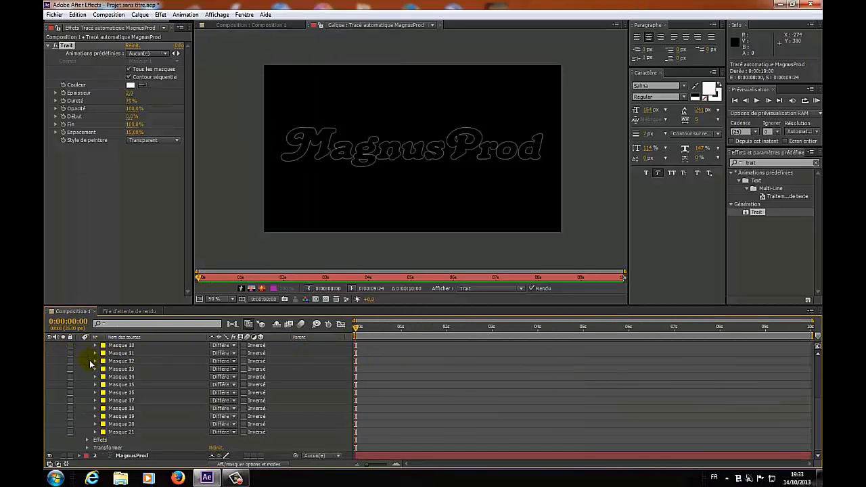
pyautogui.scroll(4, 171, 410)
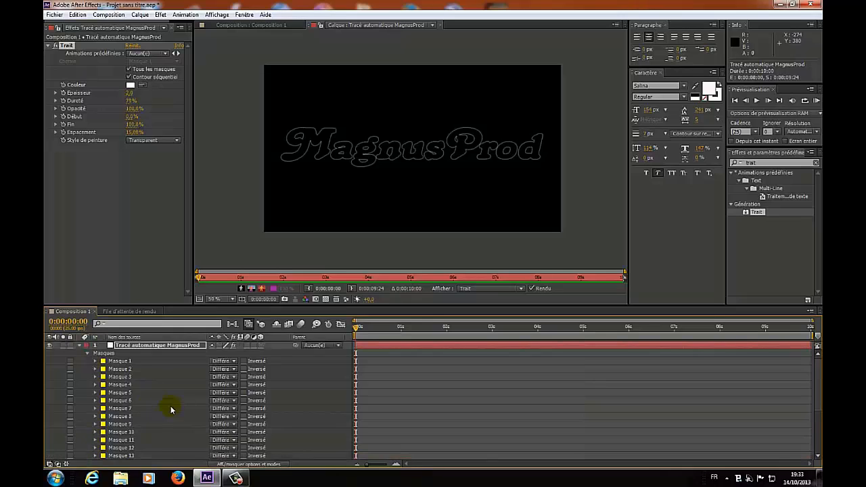
pyautogui.click(79, 345)
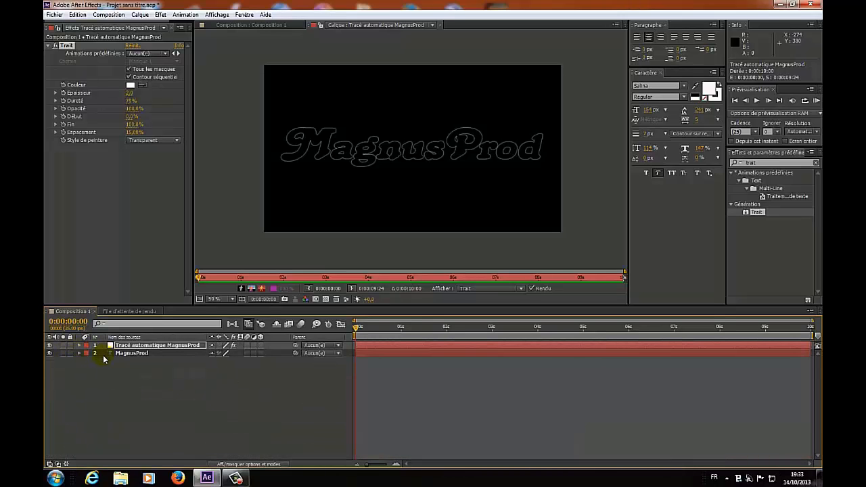
pyautogui.click(78, 346)
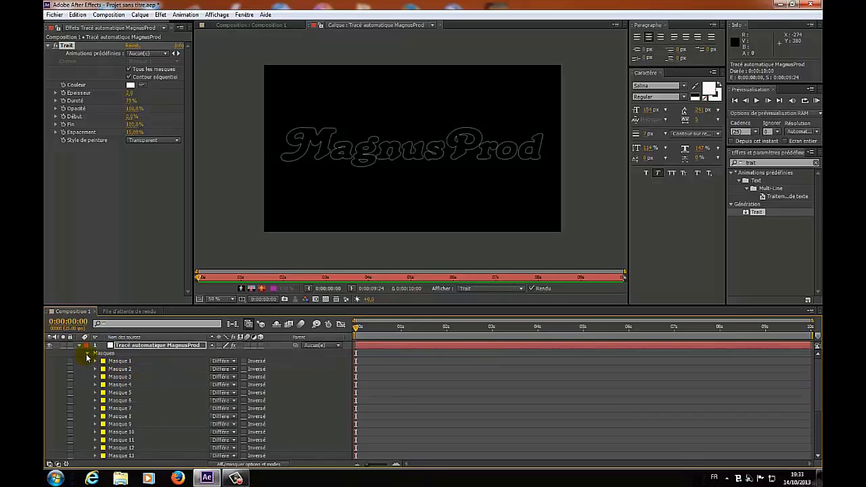
pyautogui.click(86, 354)
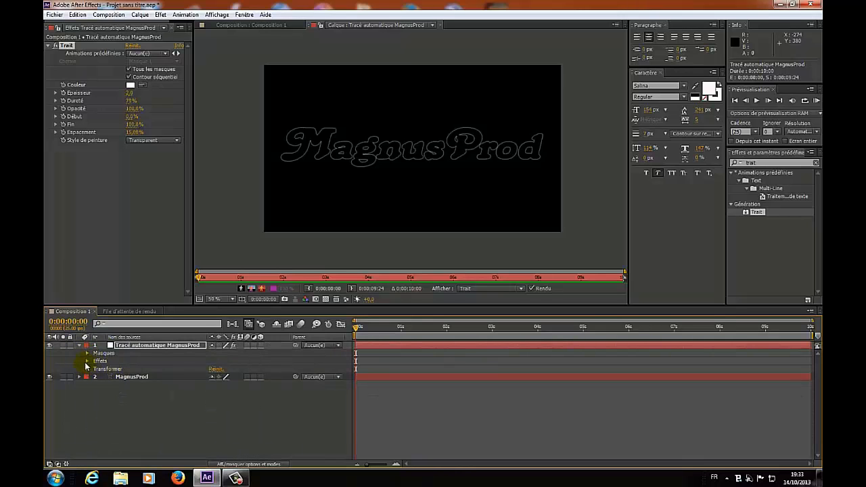
pyautogui.click(86, 361)
pyautogui.click(95, 370)
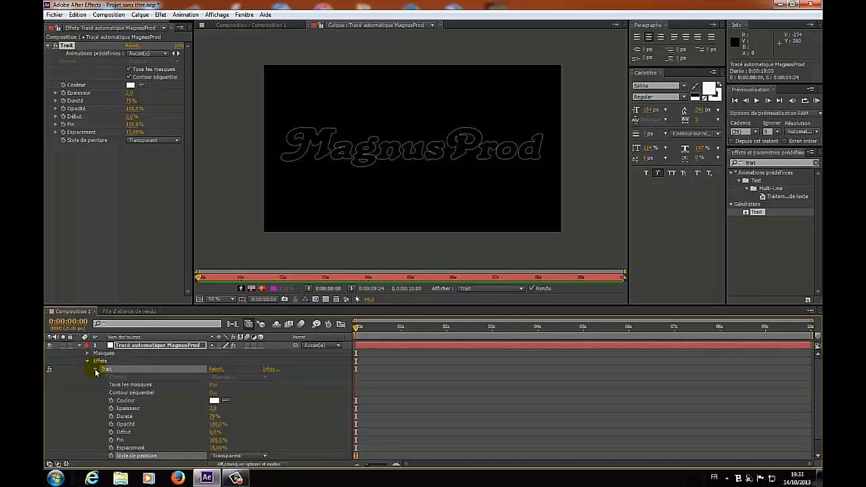
pyautogui.scroll(-2, 261, 395)
pyautogui.scroll(2, 275, 411)
# Set the Trait stroke colour to bright red and its Epaisseur to 3.1.
pyautogui.click(214, 400)
pyautogui.moveTo(447, 242); pyautogui.dragTo(449, 181)
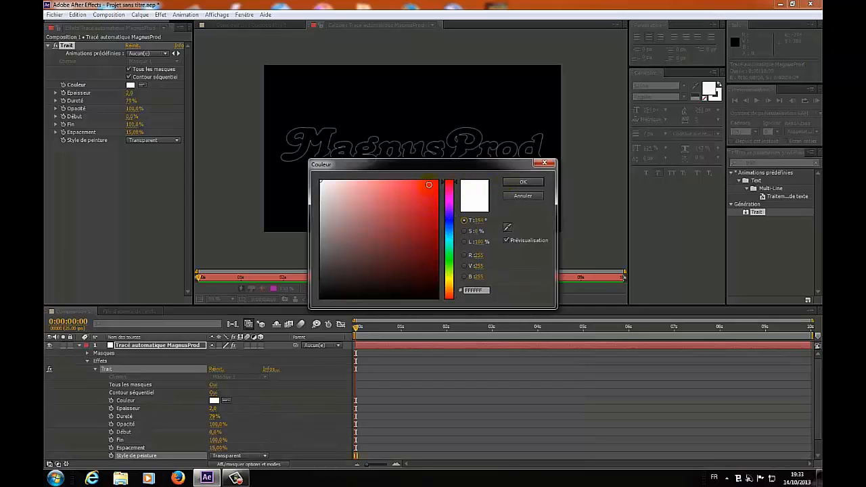
pyautogui.click(436, 184)
pyautogui.click(523, 182)
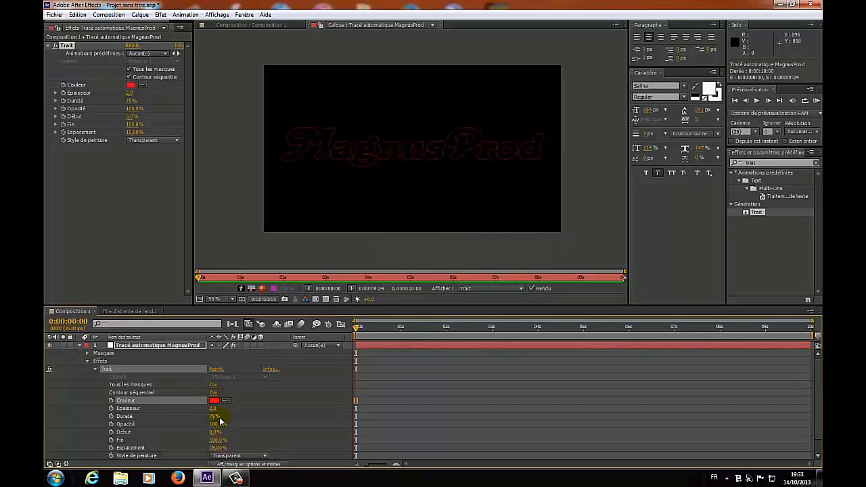
pyautogui.moveTo(212, 408); pyautogui.dragTo(218, 410)
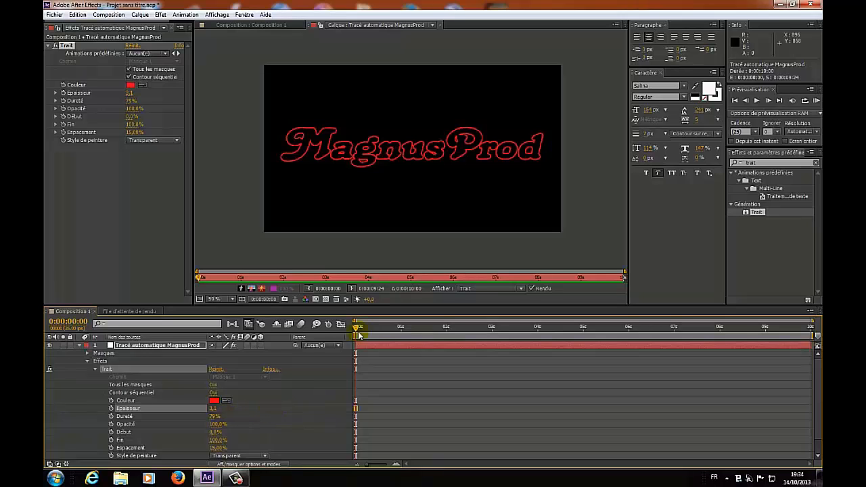
# Start keyframing the Trait effect's Fin parameter at 0:00:00:00 with a value of 0%.
pyautogui.scroll(-1, 359, 331)
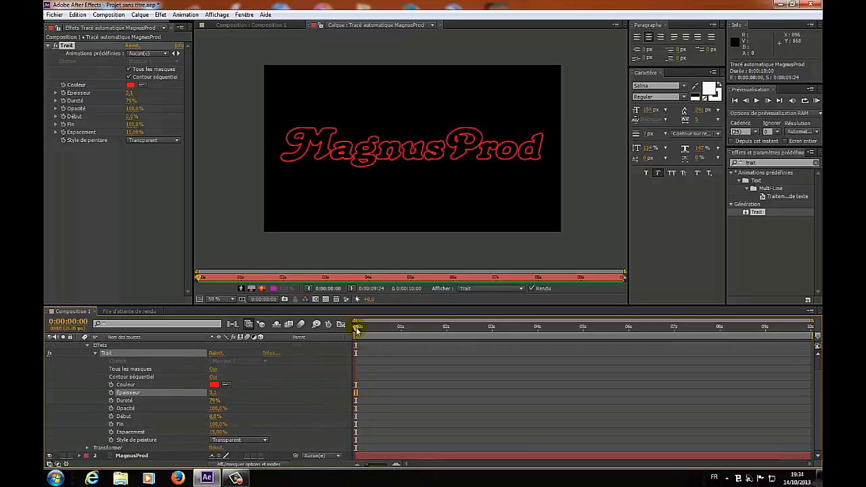
pyautogui.click(111, 424)
pyautogui.click(215, 425)
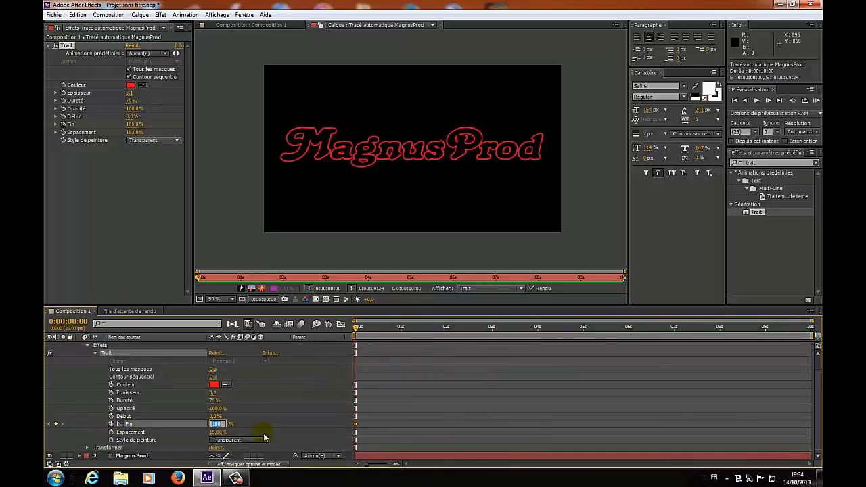
pyautogui.write('0')
# Add a Fin keyframe of 100% at 0:00:05:00 so the outline draws itself over five seconds.
pyautogui.moveTo(357, 331); pyautogui.dragTo(624, 344)
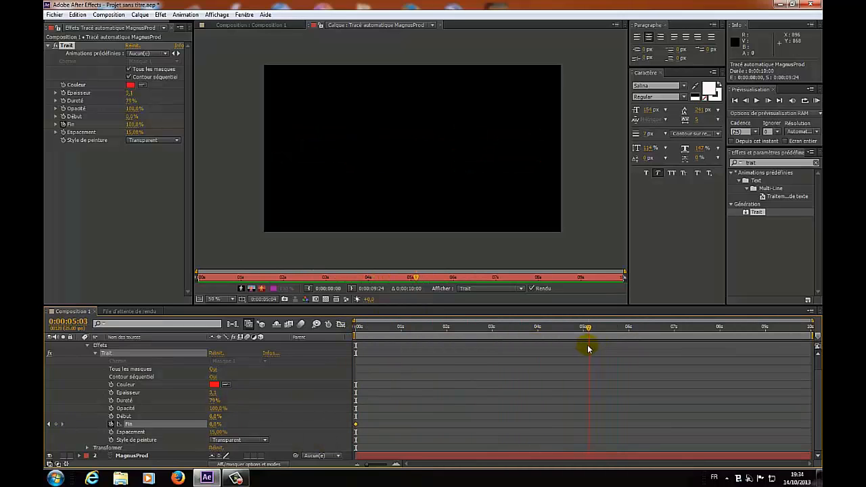
pyautogui.click(215, 424)
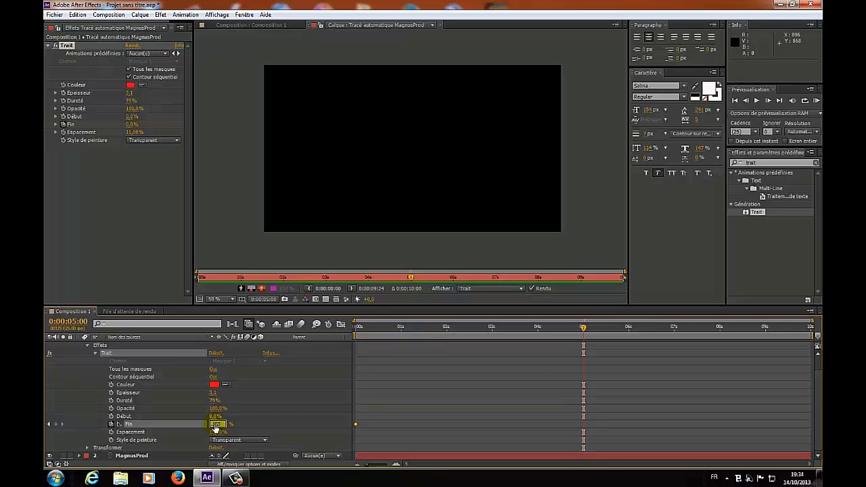
pyautogui.write('100')
pyautogui.press('Return')
# Play a RAM preview of the outline drawing animation from the start of the timeline.
pyautogui.moveTo(583, 329); pyautogui.dragTo(287, 336)
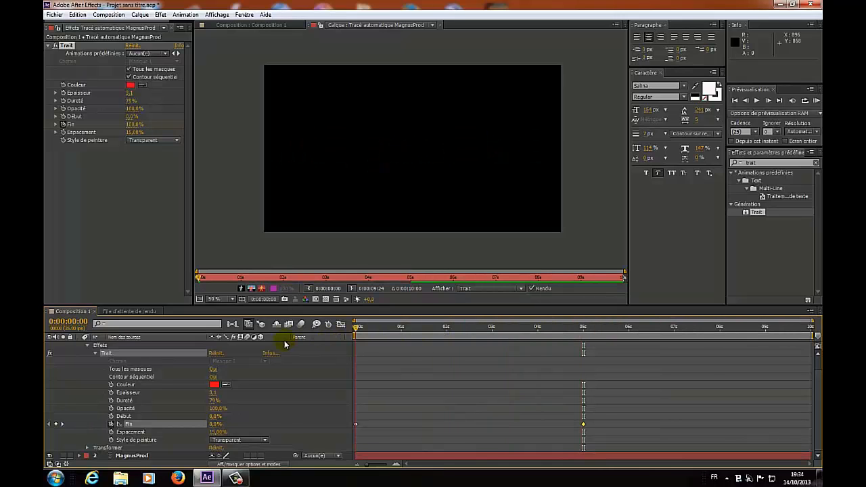
pyautogui.click(816, 101)
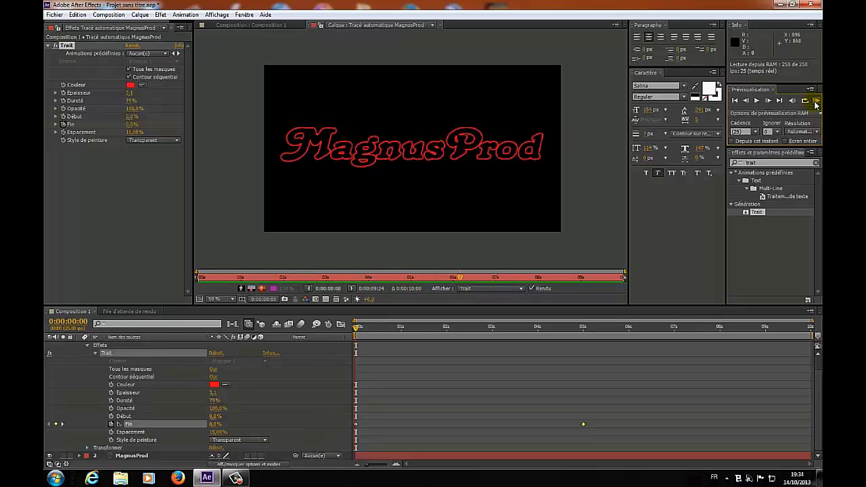
pyautogui.click(756, 100)
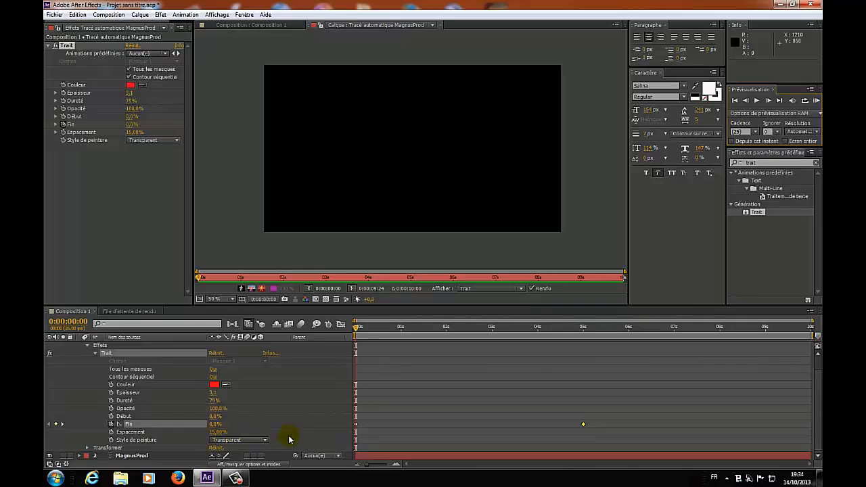
# Import the hebus sunset JPEG image into the project.
pyautogui.click(56, 14)
pyautogui.moveTo(87, 136)
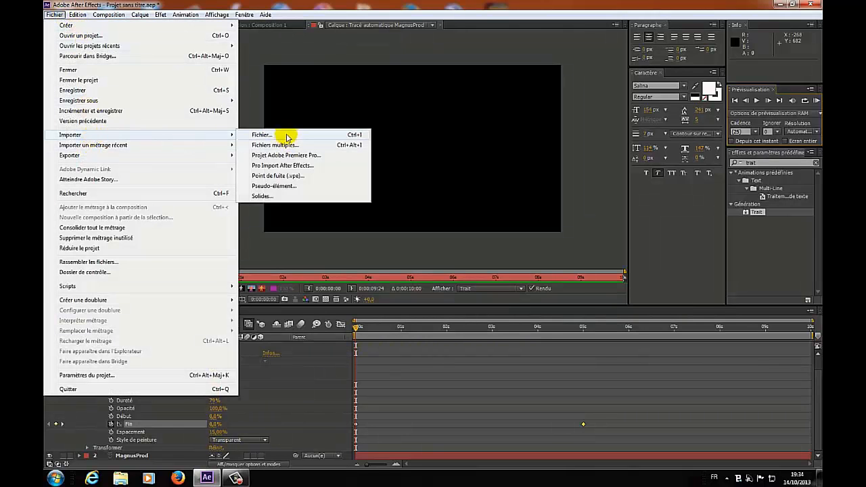
pyautogui.click(286, 136)
pyautogui.click(265, 85)
pyautogui.click(489, 192)
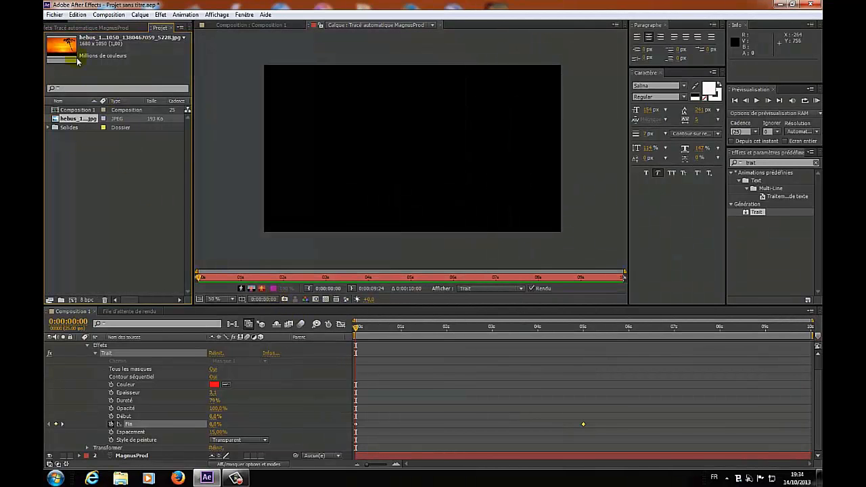
# Collapse the layer properties and place the sunset image in the composition beneath the two MagnusProd layers.
pyautogui.click(88, 346)
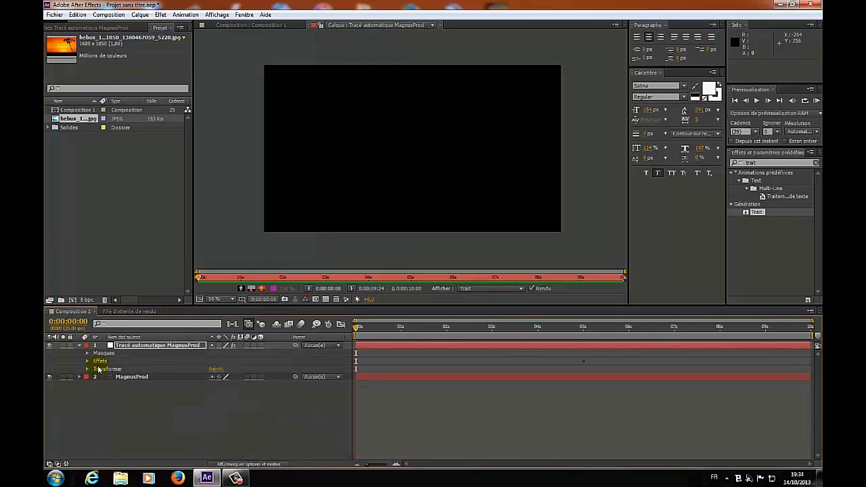
pyautogui.click(80, 377)
pyautogui.click(80, 377)
pyautogui.click(79, 346)
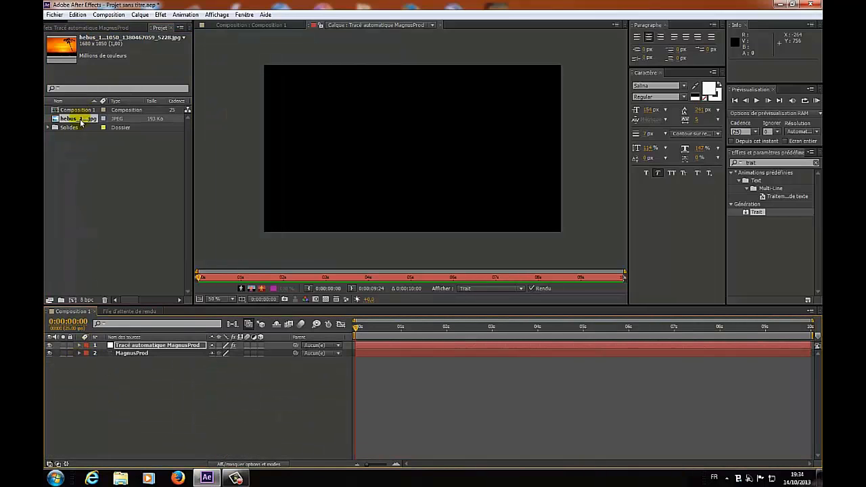
pyautogui.moveTo(78, 119); pyautogui.dragTo(88, 387)
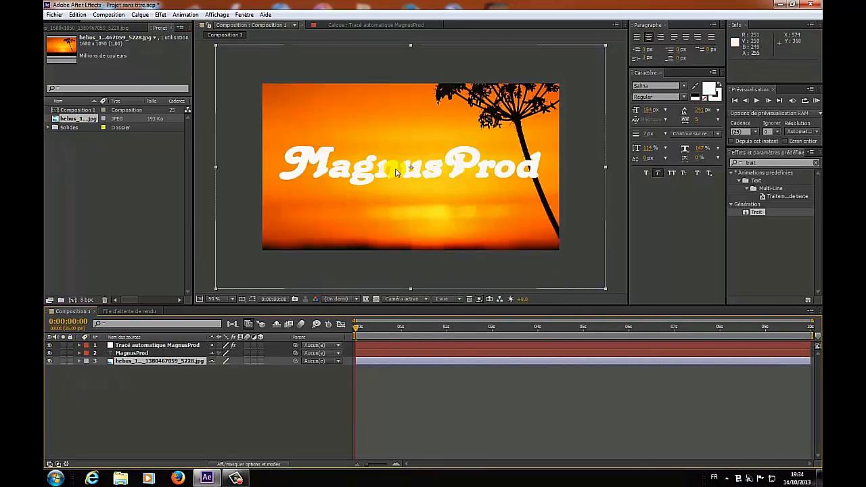
# Select the MagnusProd text layer and play a RAM preview of the composition over the sunset background.
pyautogui.click(139, 353)
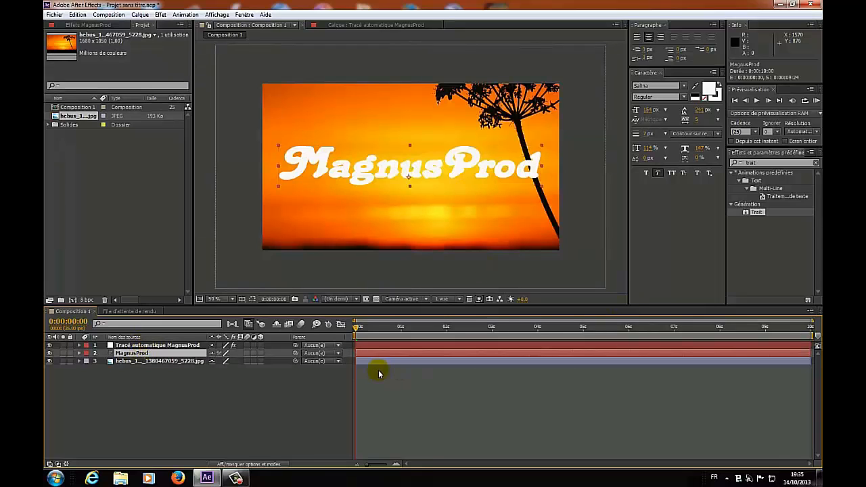
pyautogui.click(816, 100)
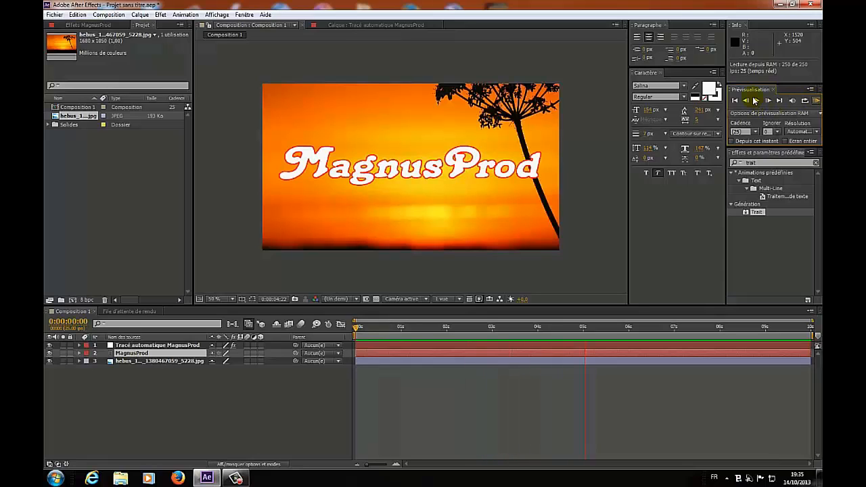
pyautogui.click(755, 100)
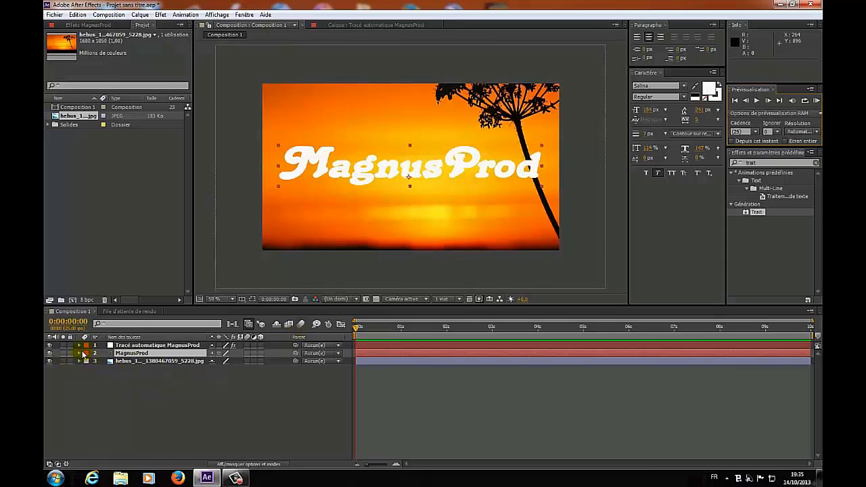
# Create an Opacité keyframe of 0% at 0:00:05:00 on the MagnusProd text layer.
pyautogui.click(80, 353)
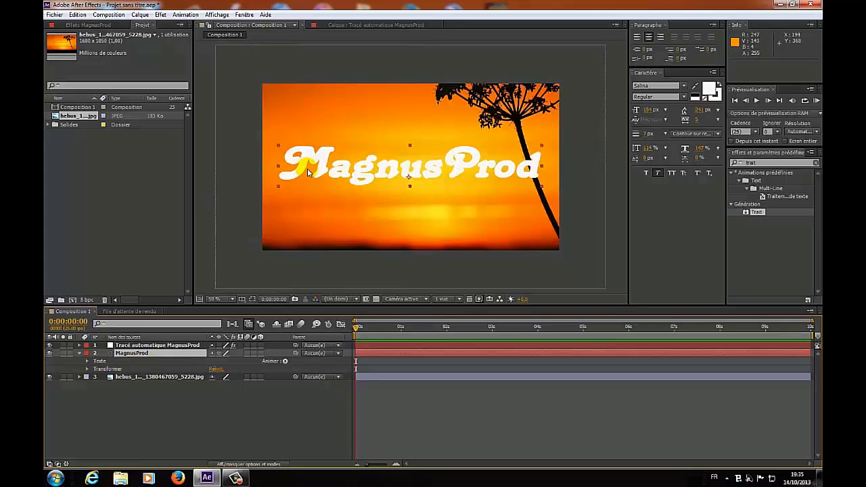
pyautogui.click(87, 369)
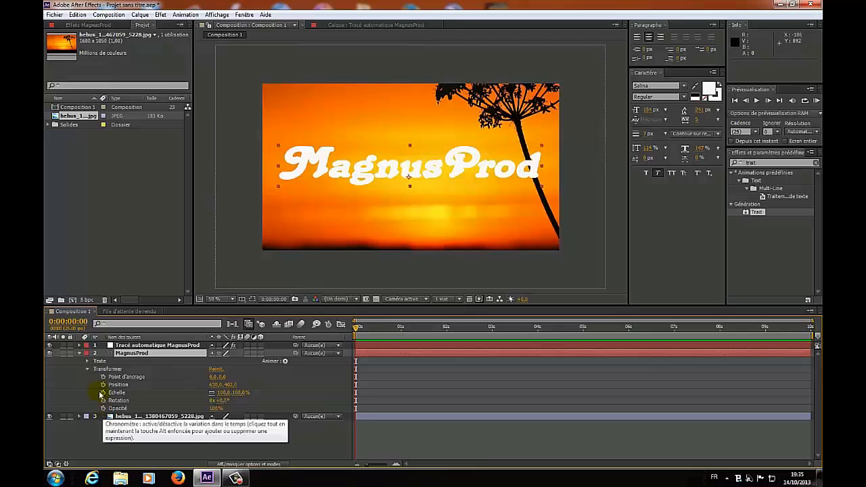
pyautogui.moveTo(355, 331); pyautogui.dragTo(583, 341)
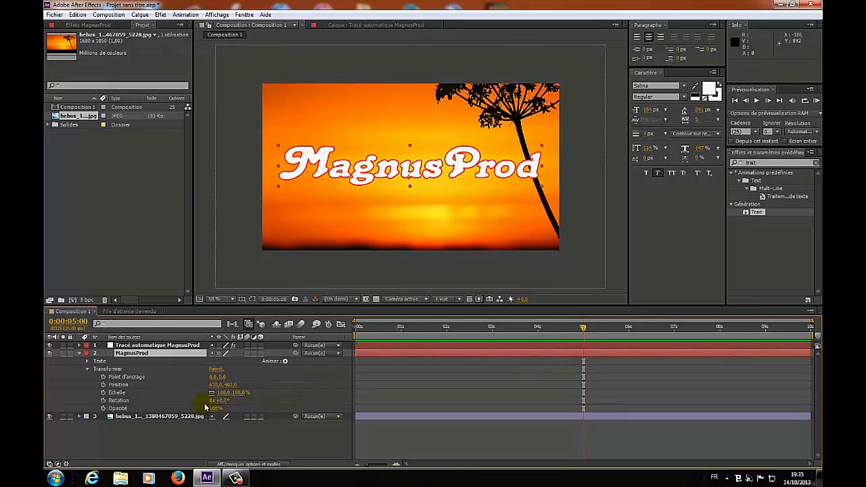
pyautogui.click(103, 408)
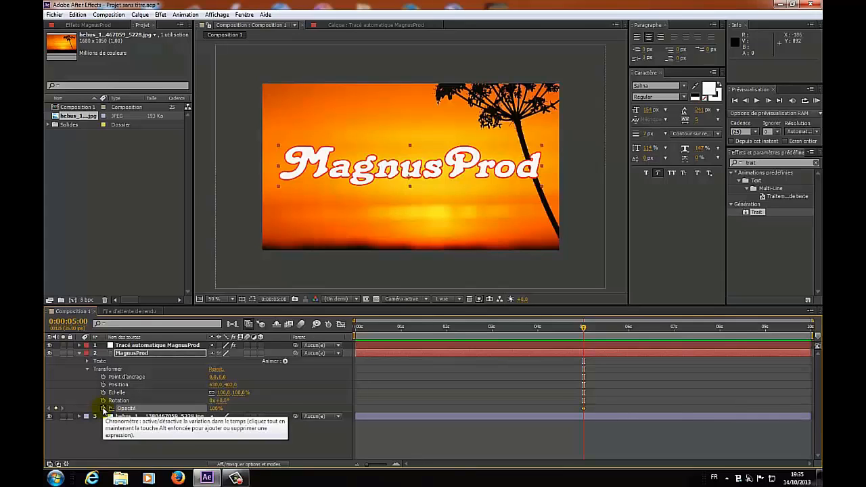
pyautogui.click(215, 409)
pyautogui.write('0')
pyautogui.press('Return')
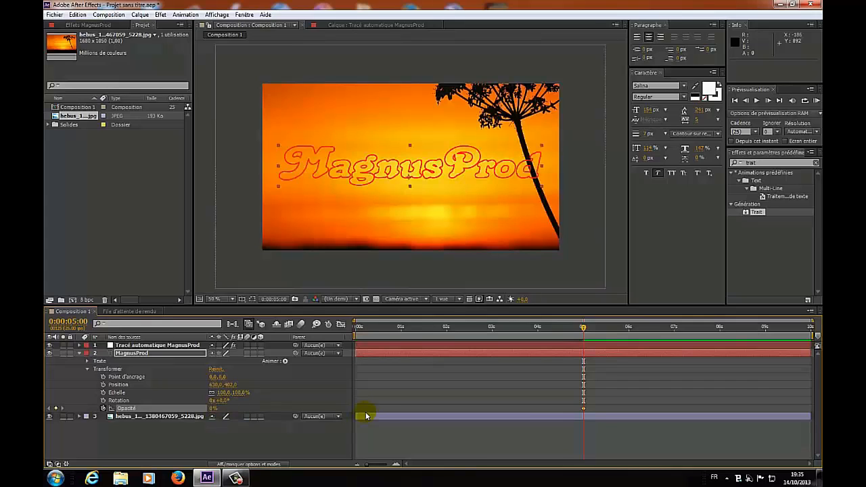
# Add an Opacité keyframe of 50% at 0:00:06:00 on the MagnusProd text layer.
pyautogui.moveTo(586, 331); pyautogui.dragTo(630, 332)
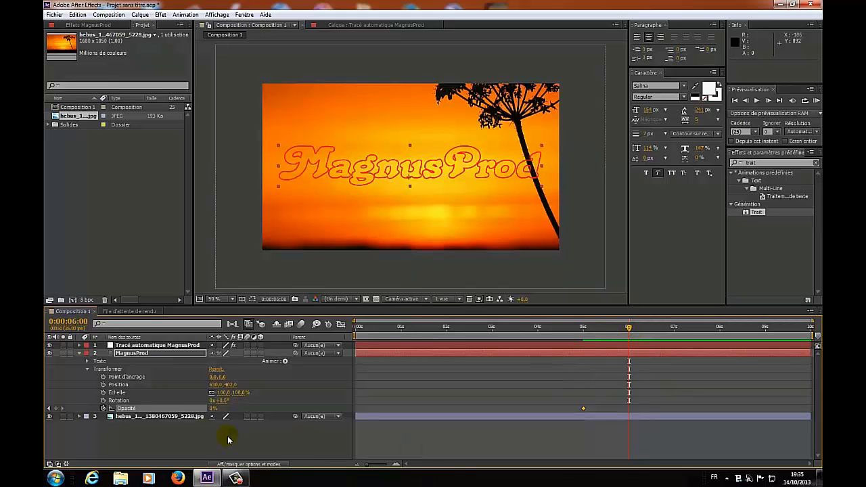
pyautogui.click(213, 409)
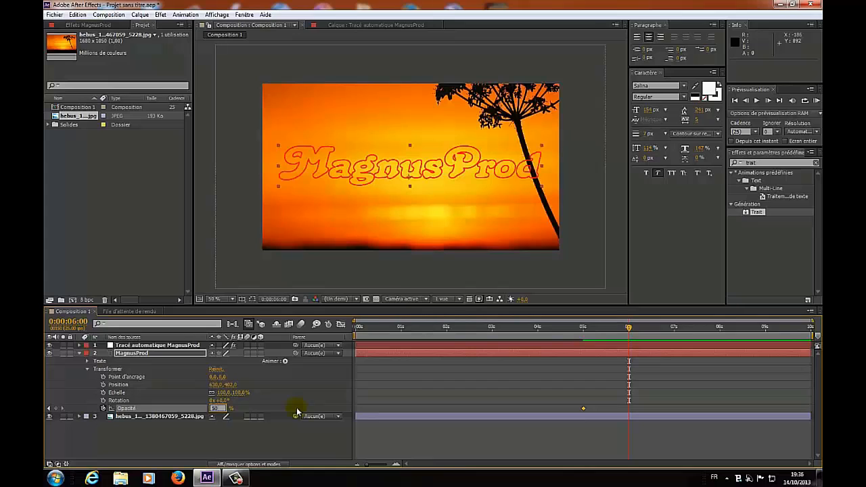
pyautogui.press('Return')
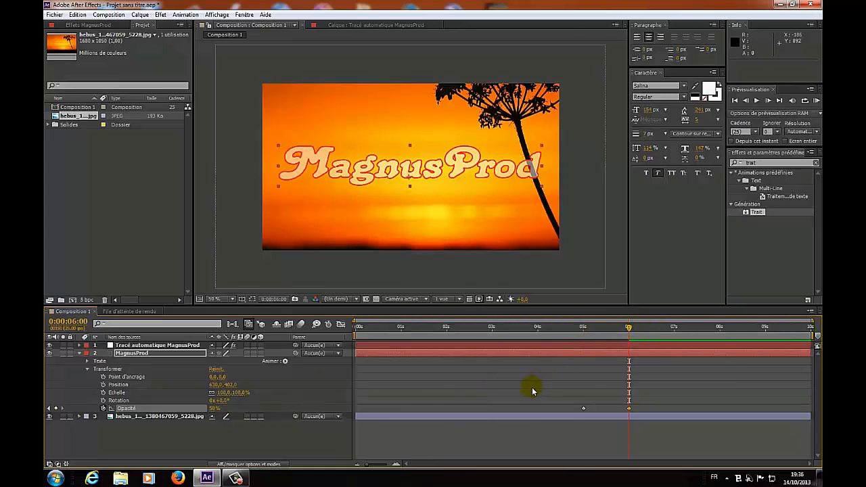
# Play the finished title animation from the first frame to check the outline and the text fade-in.
pyautogui.click(735, 100)
pyautogui.click(757, 100)
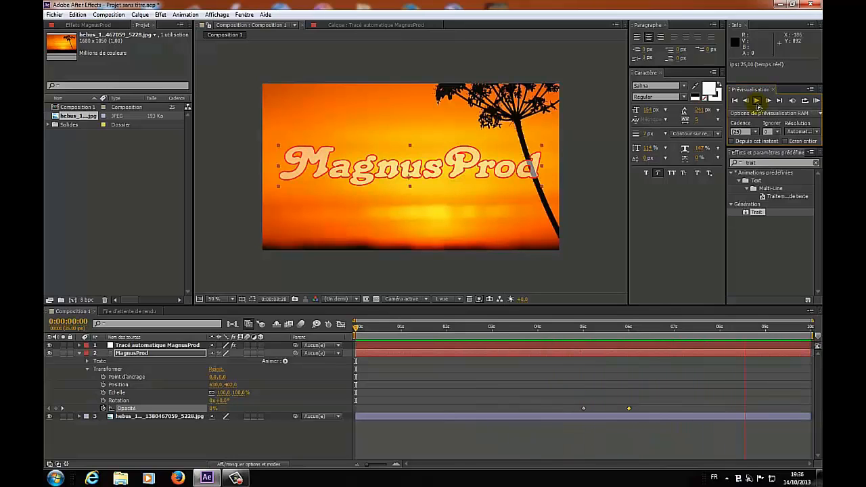
pyautogui.click(758, 103)
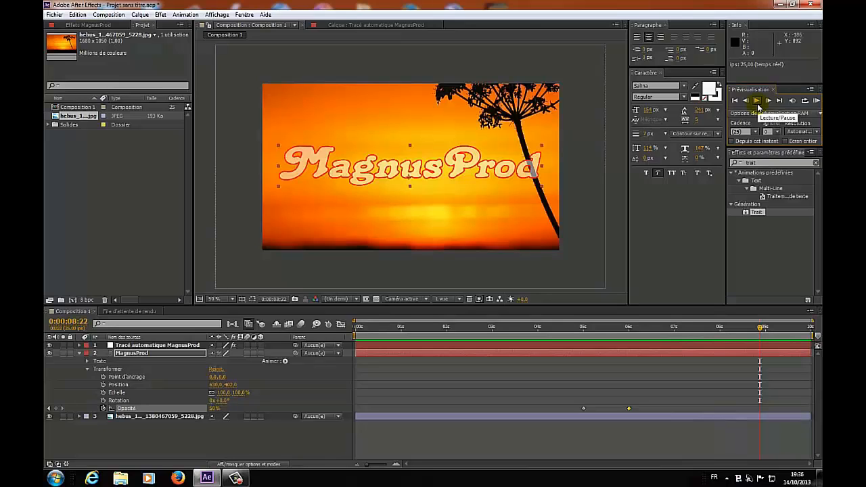